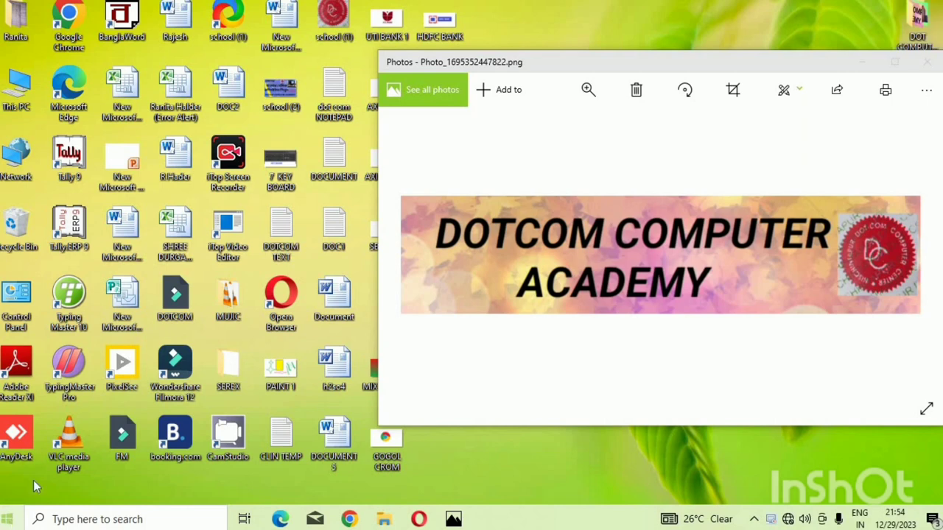
Launch Microsoft Word 2010 from the Microsoft Office program folder
click(7, 520)
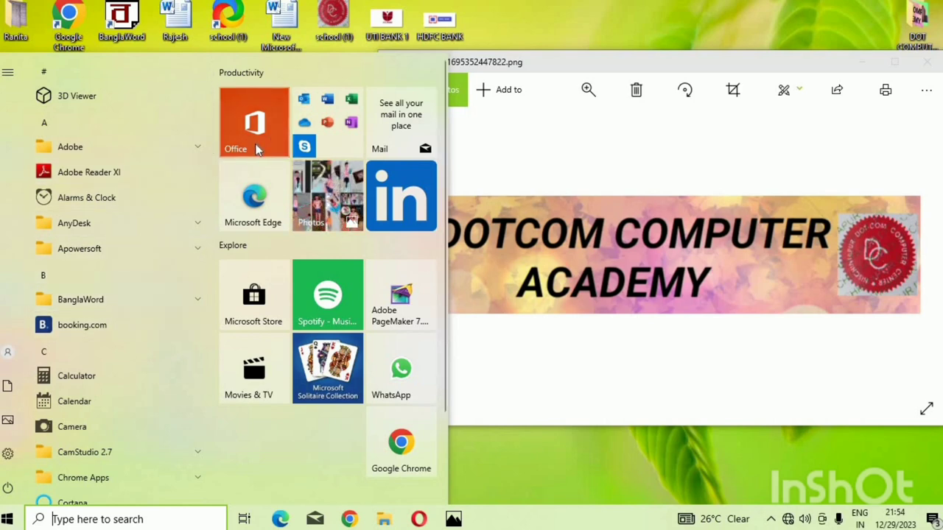
scroll(137, 320, down, 3)
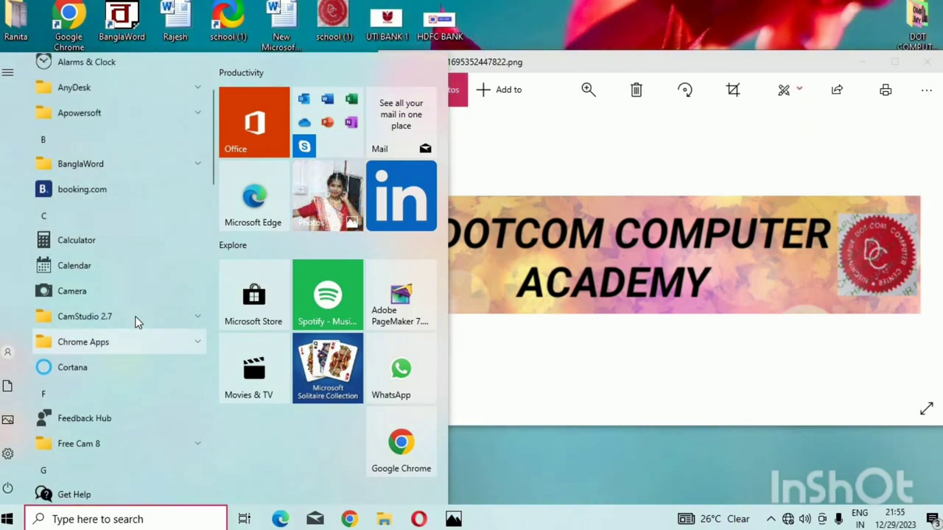
scroll(110, 270, down, 5)
scroll(103, 276, down, 3)
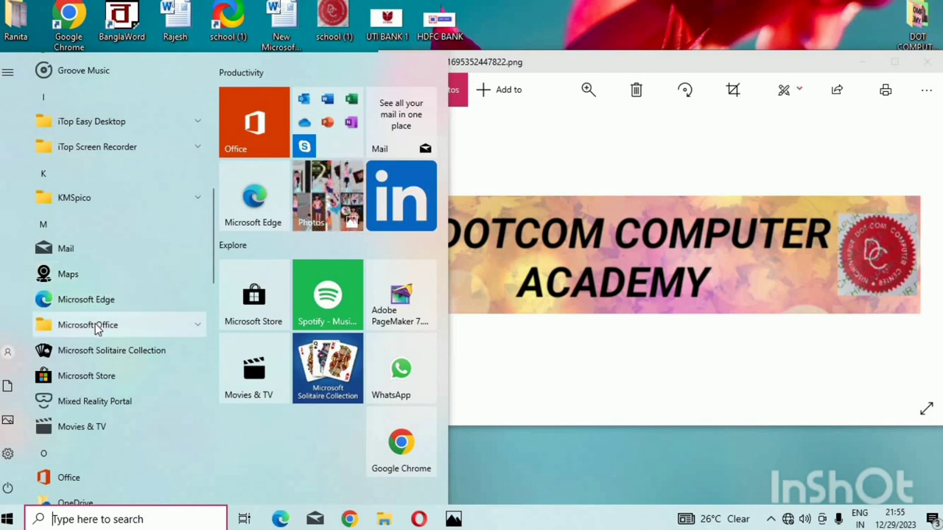
click(196, 323)
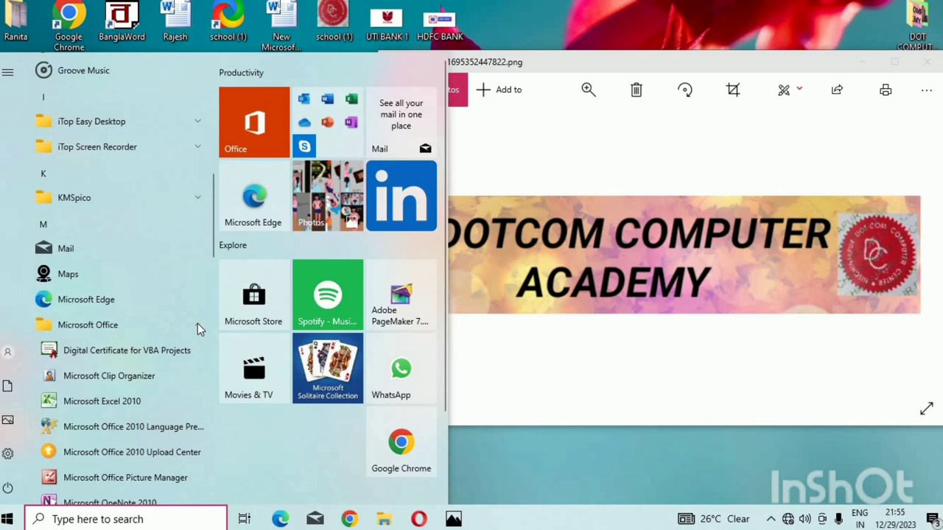
scroll(174, 347, down, 2)
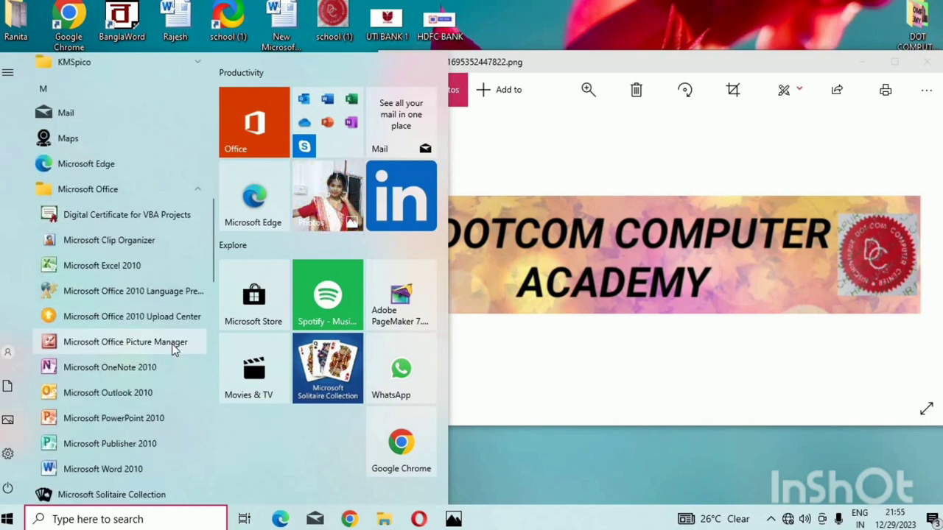
scroll(175, 347, down, 2)
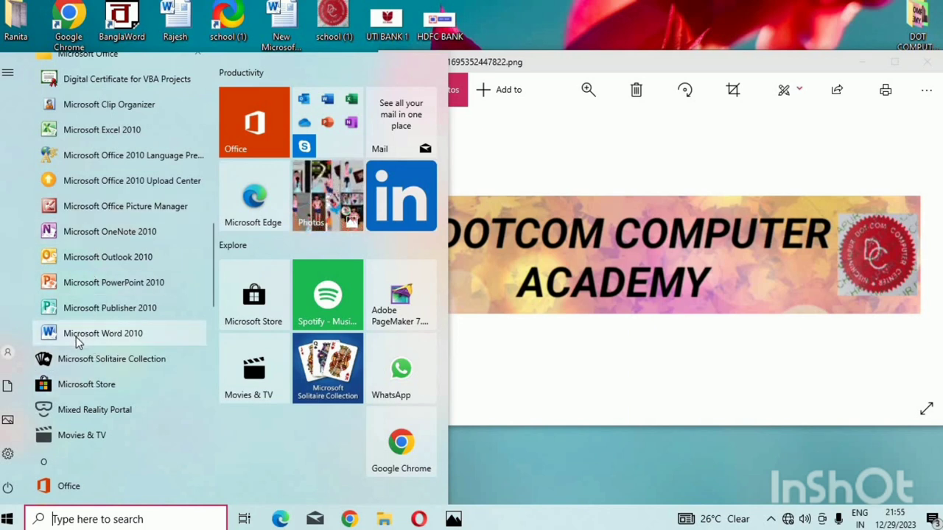
scroll(76, 337, up, 2)
scroll(76, 336, down, 3)
scroll(77, 336, up, 1)
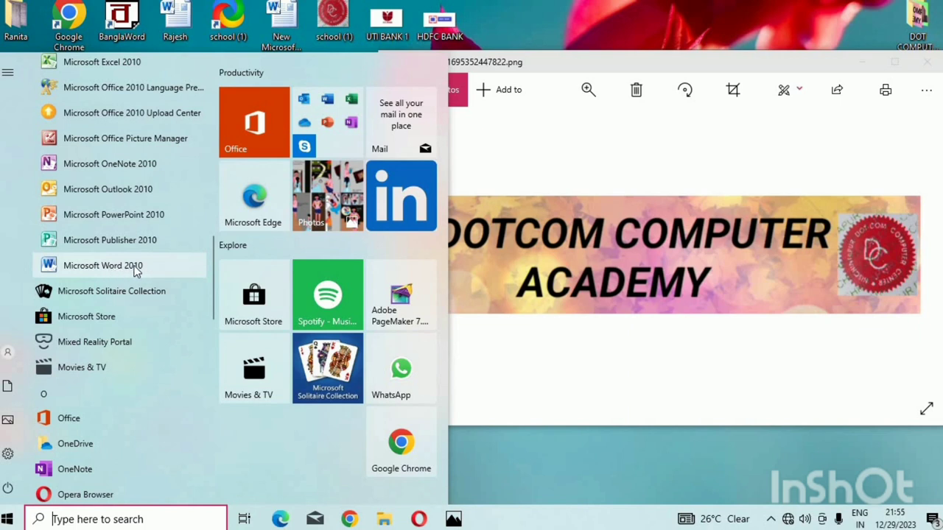
click(102, 269)
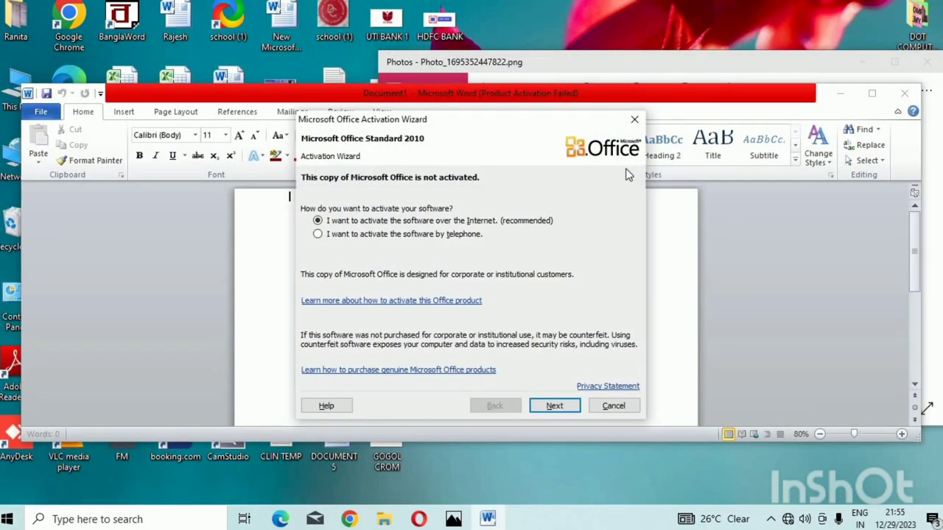
Dismiss the Microsoft Office Activation Wizard and maximize the blank document's window
click(633, 123)
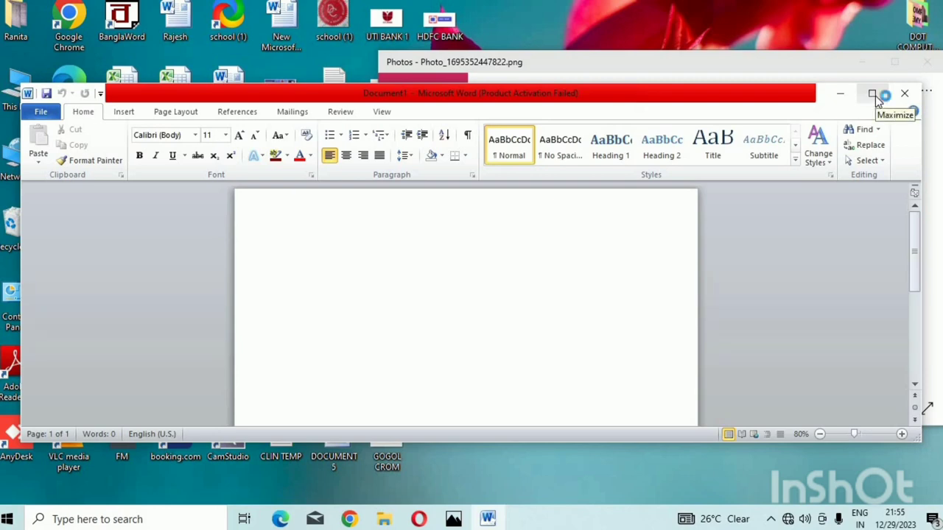
click(875, 99)
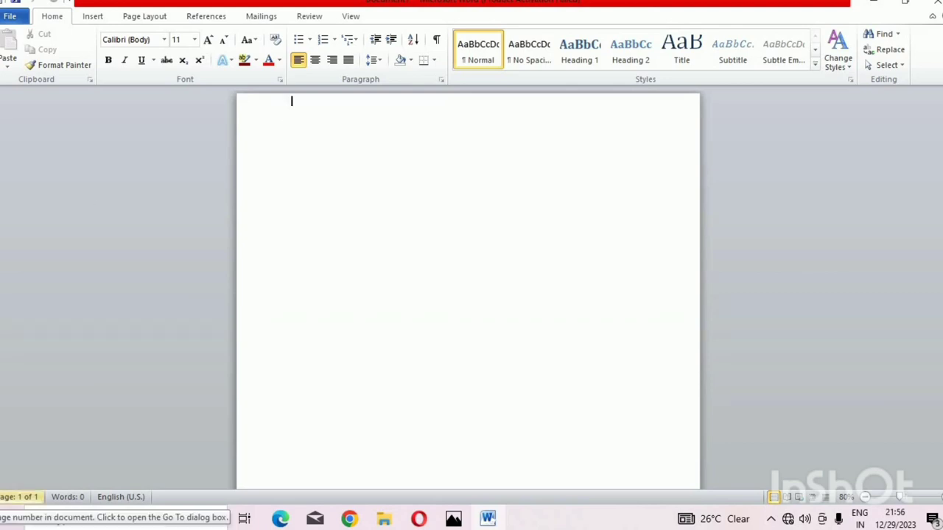
Fill four separate lines with "He is a good boy. He go to School at 10 A.M." at font size 20
text(He is a good boy. He go to School at 10 A.M. He is a good boy. He go to School at 10 A.M. He is a good boy. He go to School at 10 A.M. He is a good boy. He go to School at 10 A.M.)
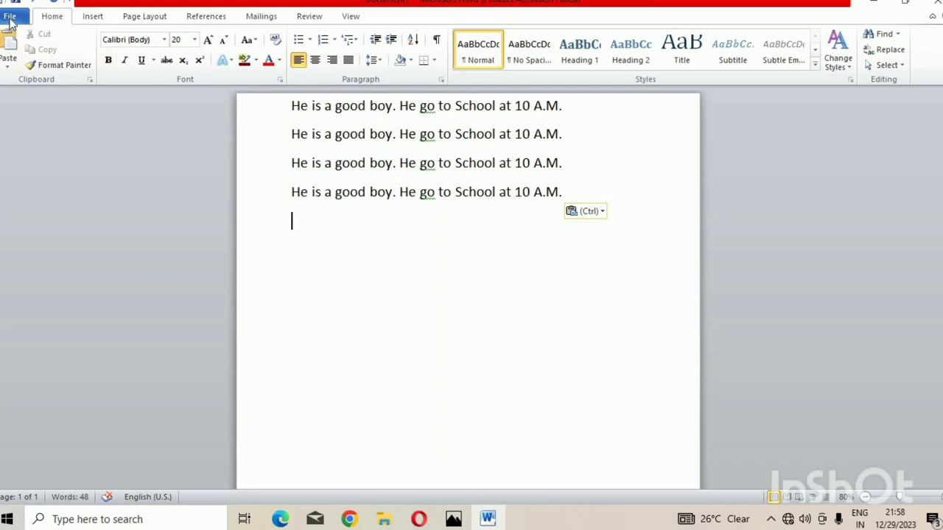
double_click(317, 163)
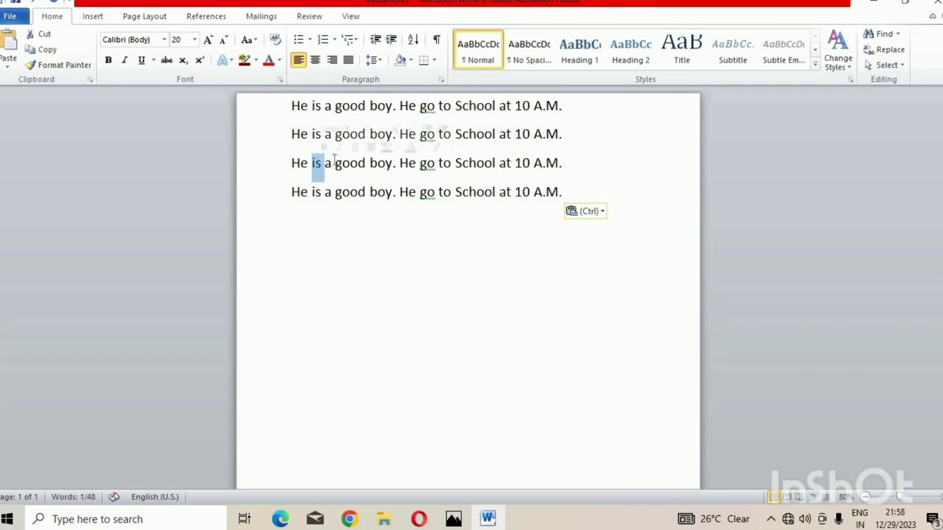
double_click(566, 192)
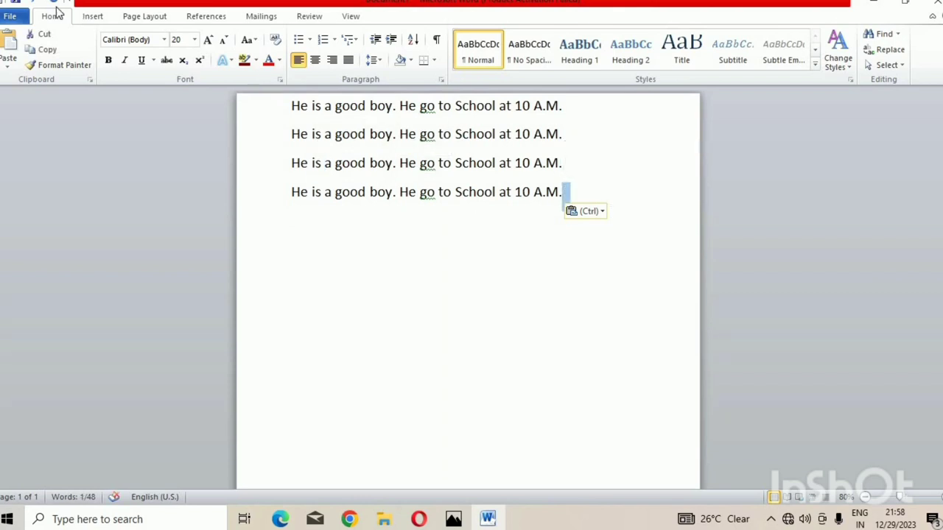
Start saving the new document and choose the Desktop as its location
click(23, 20)
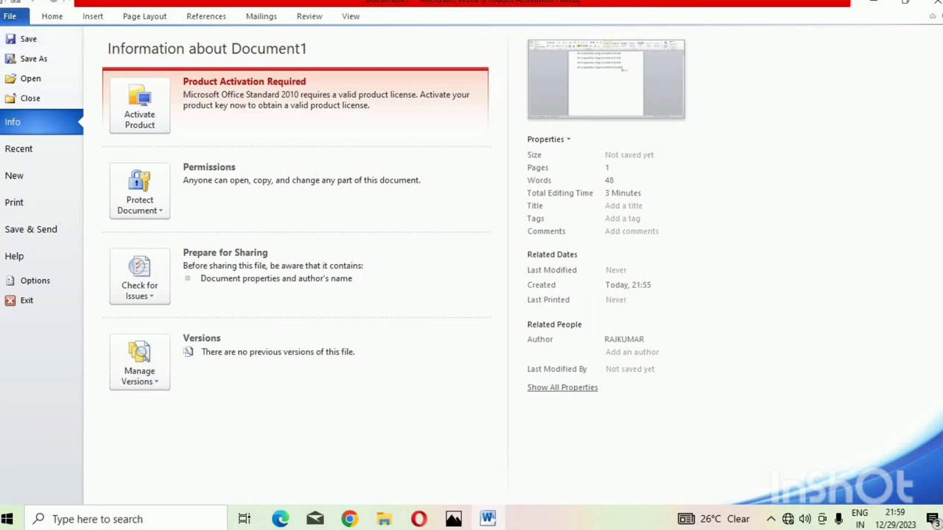
click(33, 45)
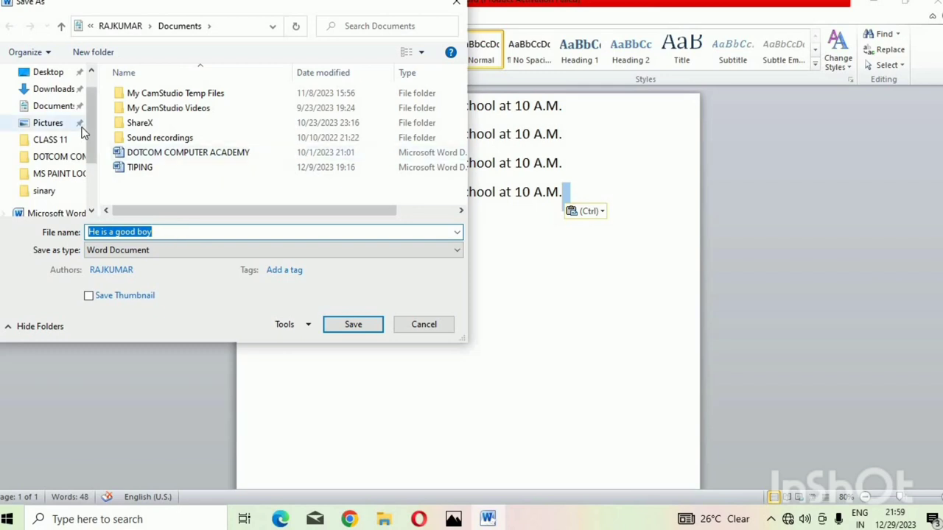
drag(98, 114, 101, 112)
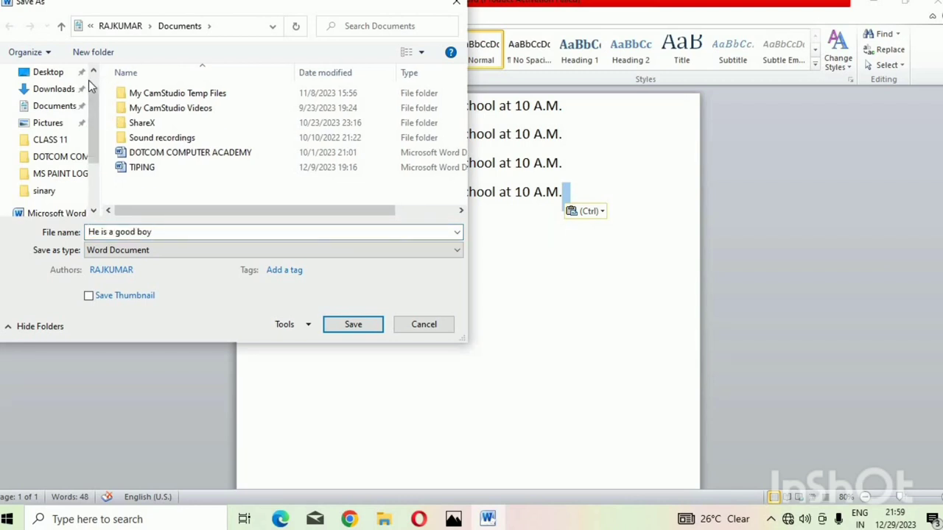
click(95, 78)
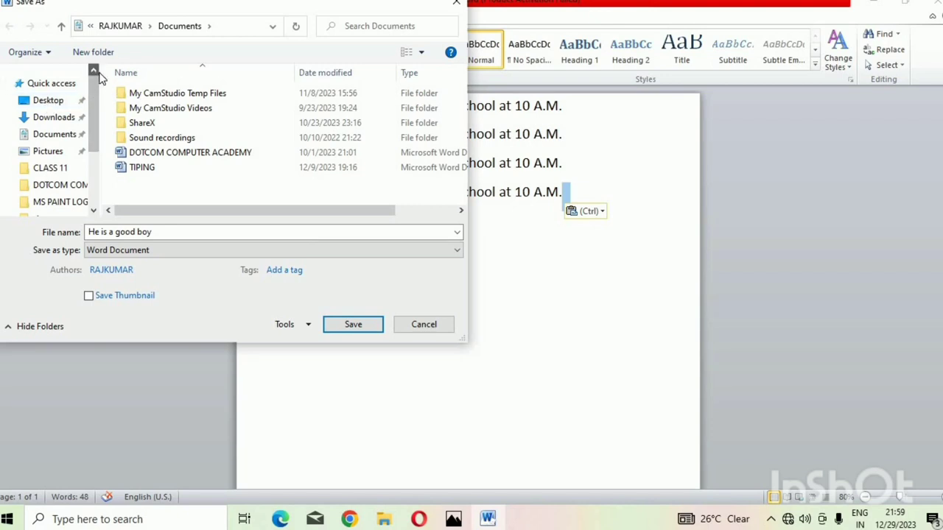
click(46, 104)
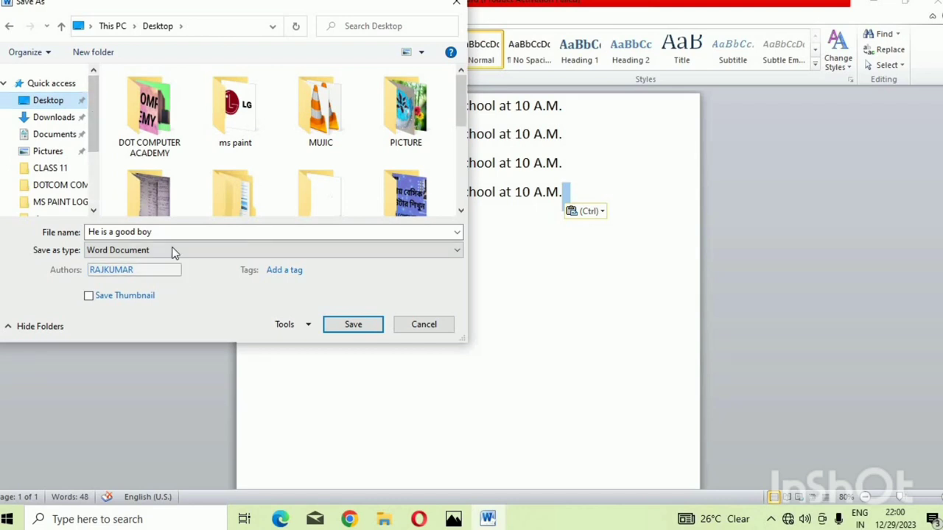
Replace the suggested file name with SCHOOL5 and save the file as a Word Document
drag(159, 234, 136, 233)
click(88, 234)
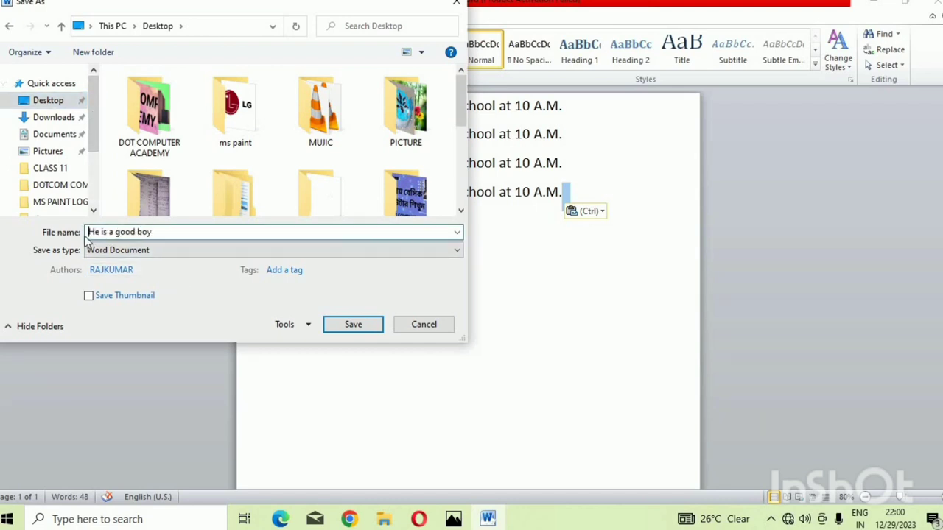
double_click(162, 233)
click(170, 234)
key(BackSpace)
key(BackSpace)
key(BackSpace)
key(BackSpace)
key(BackSpace)
key(BackSpace)
key(BackSpace)
key(BackSpace)
key(BackSpace)
key(BackSpace)
key(BackSpace)
key(BackSpace)
key(BackSpace)
key(BackSpace)
key(BackSpace)
key(BackSpace)
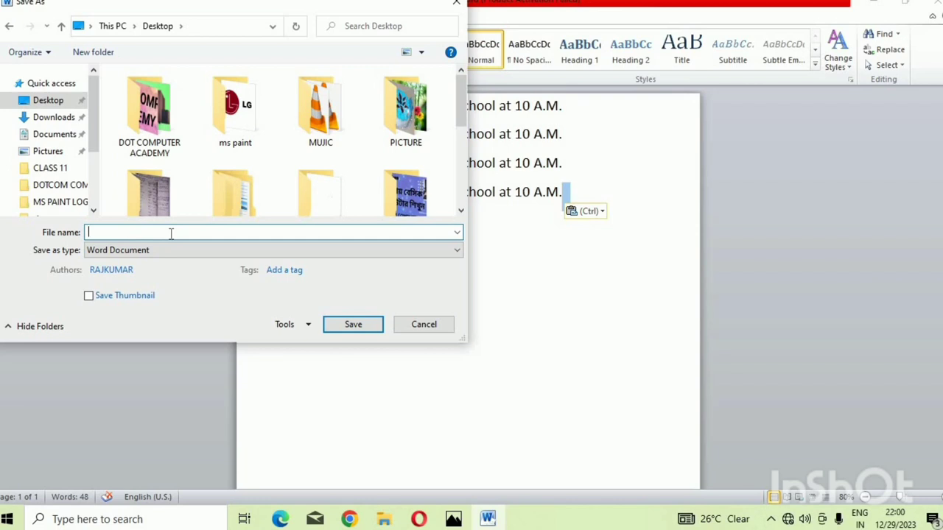
text(S)
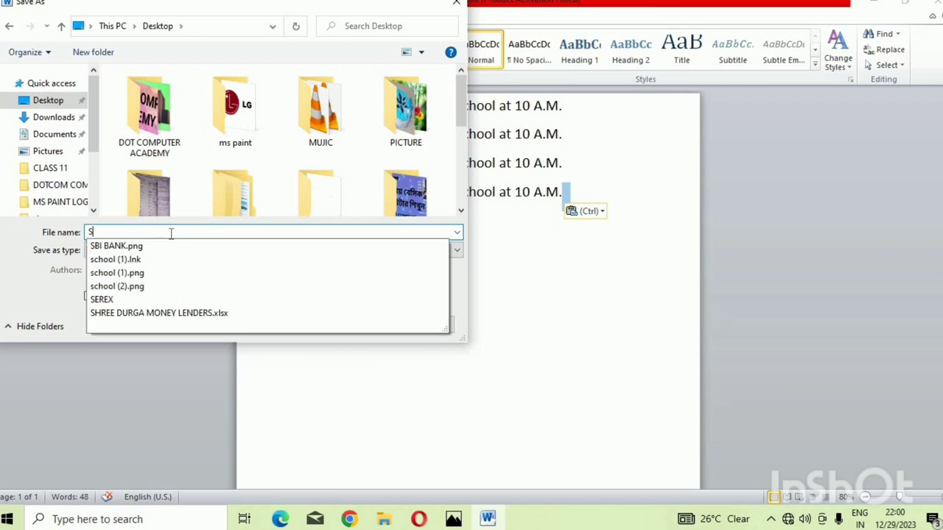
text(CHOOL)
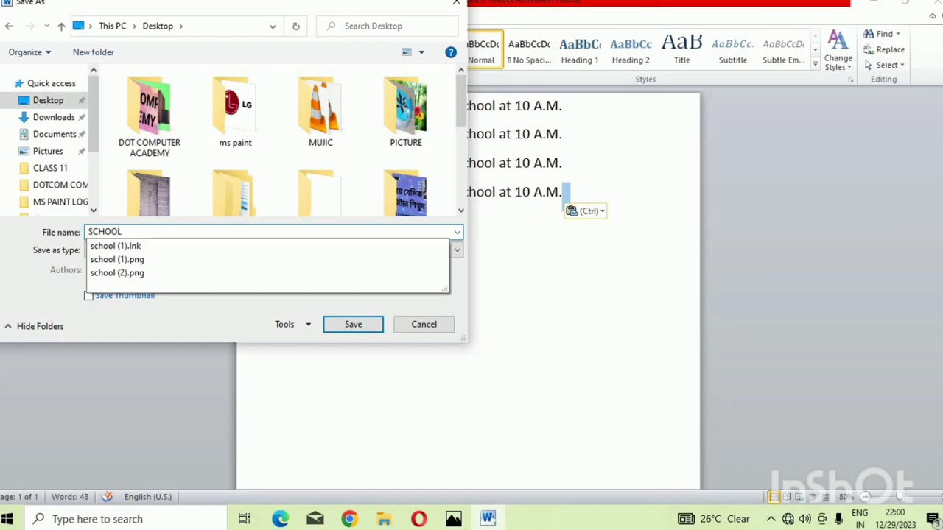
text(S)
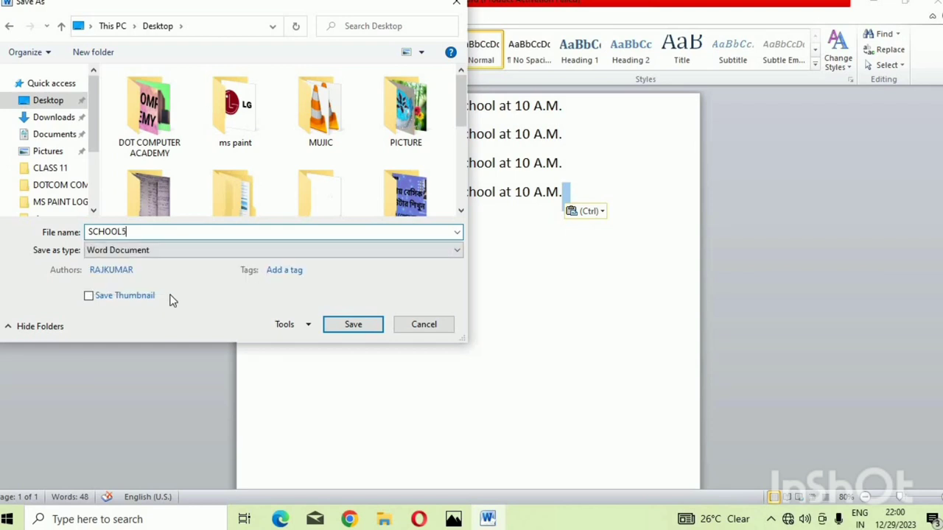
click(353, 326)
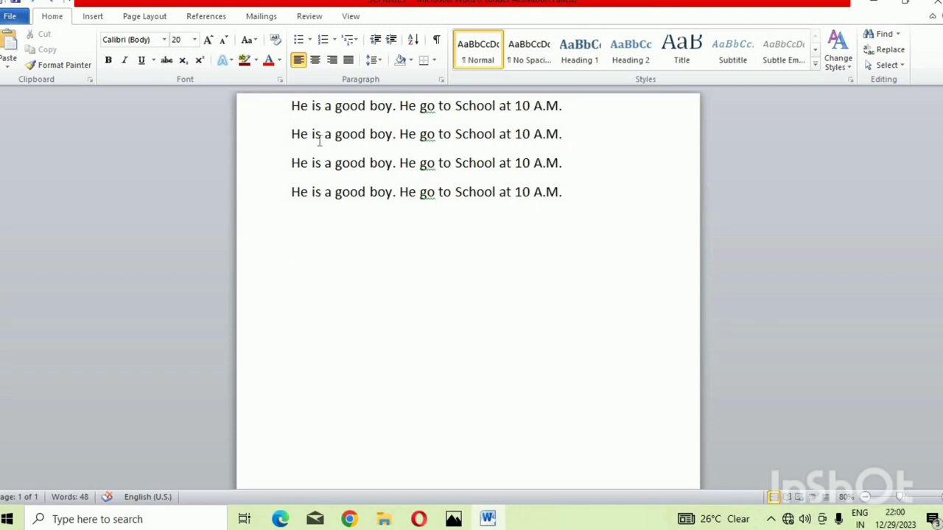
Start saving a copy of the document with Save As and choose the Desktop as its location
drag(332, 162, 411, 162)
click(409, 163)
click(10, 14)
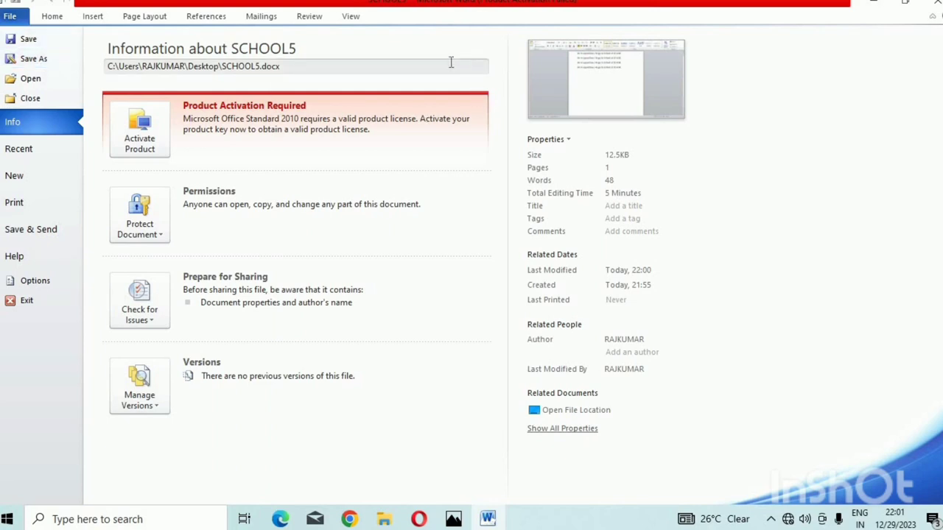
click(15, 22)
click(15, 22)
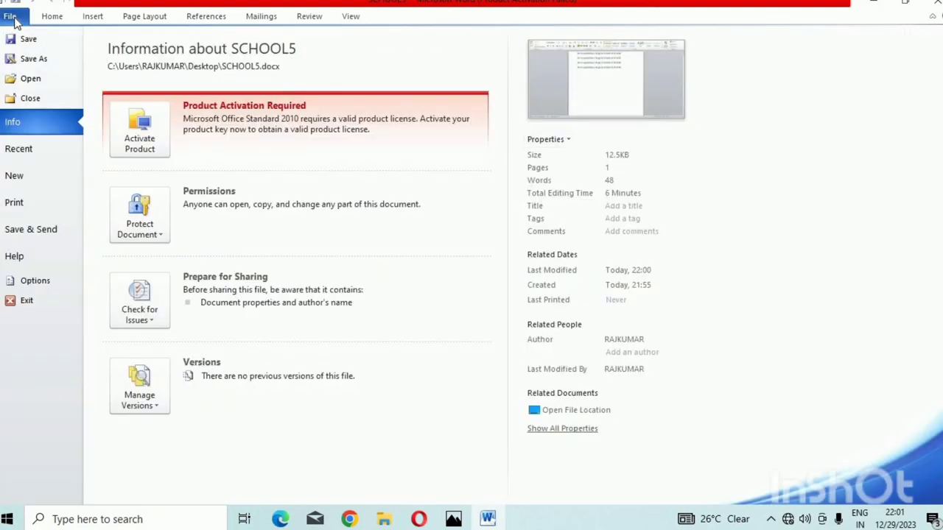
click(41, 62)
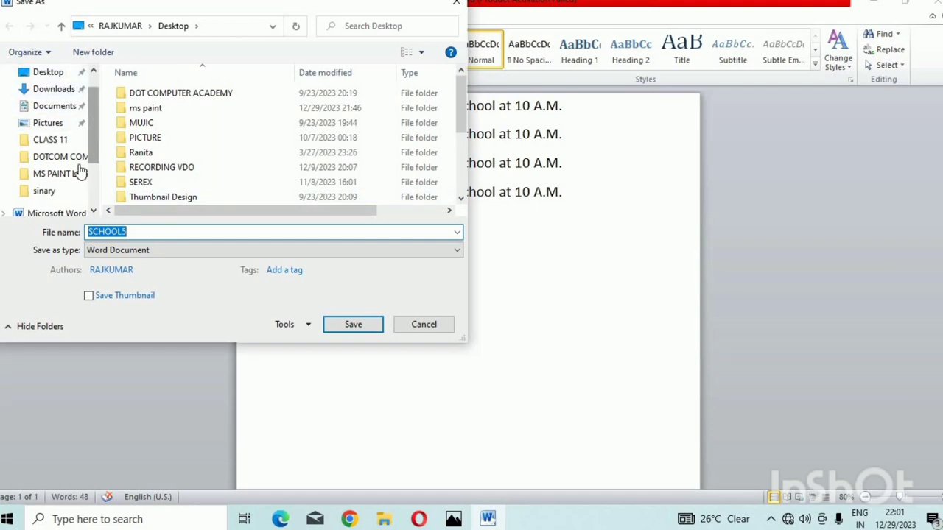
click(46, 75)
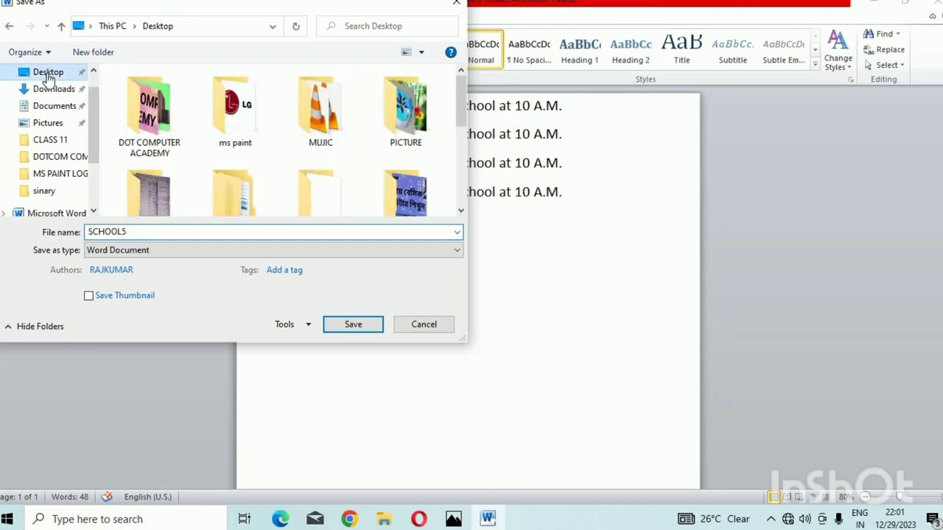
Name the copy SCHOOL7 and save it as a Word Document
double_click(137, 232)
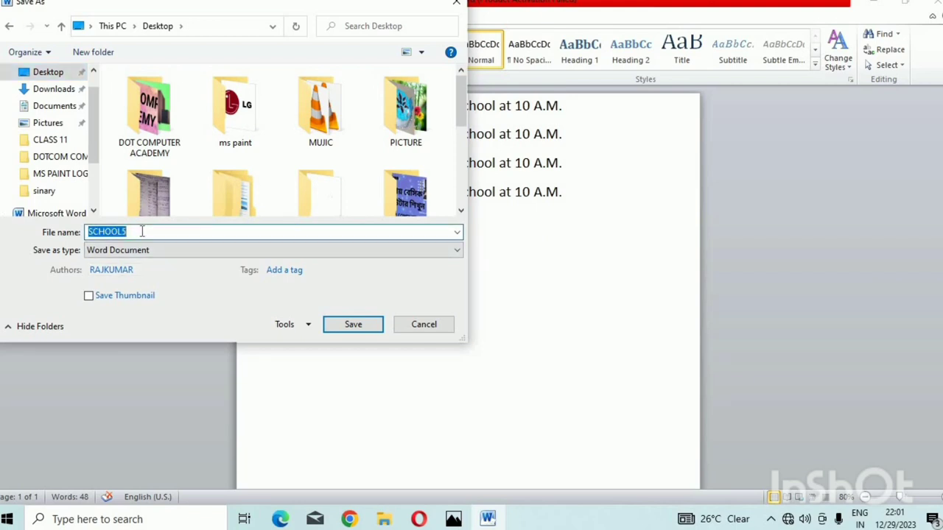
click(142, 232)
key(BackSpace)
text(7)
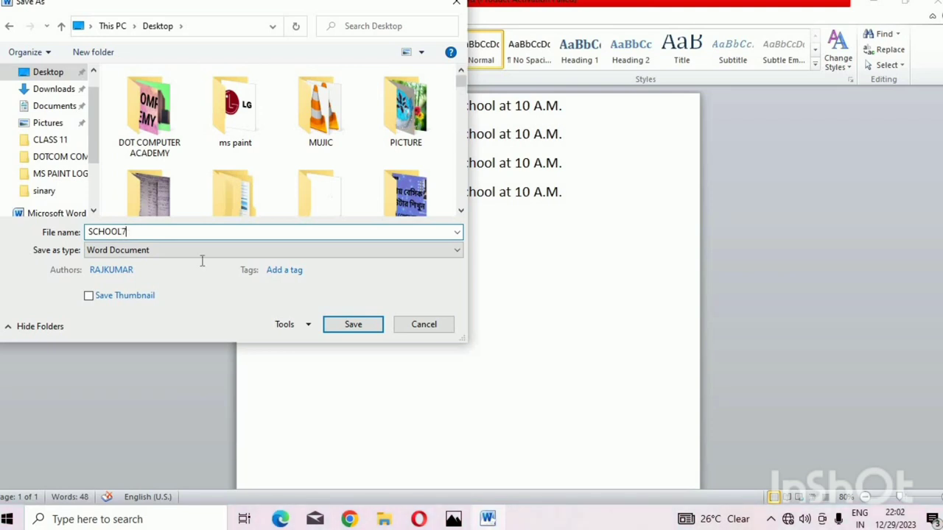
click(354, 325)
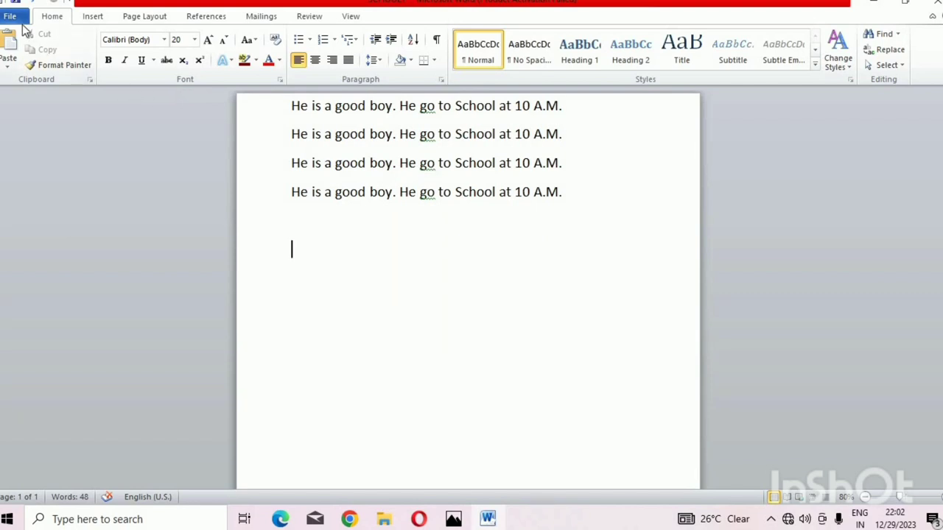
Open the saved document SCHOOL5 from the Desktop, and close its window and the Page Setup dialog without changing any settings
click(11, 16)
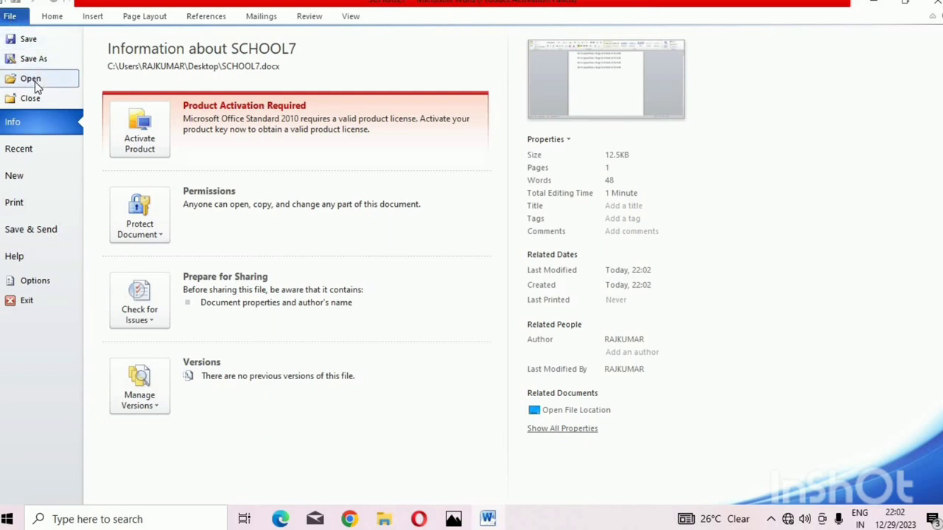
click(35, 81)
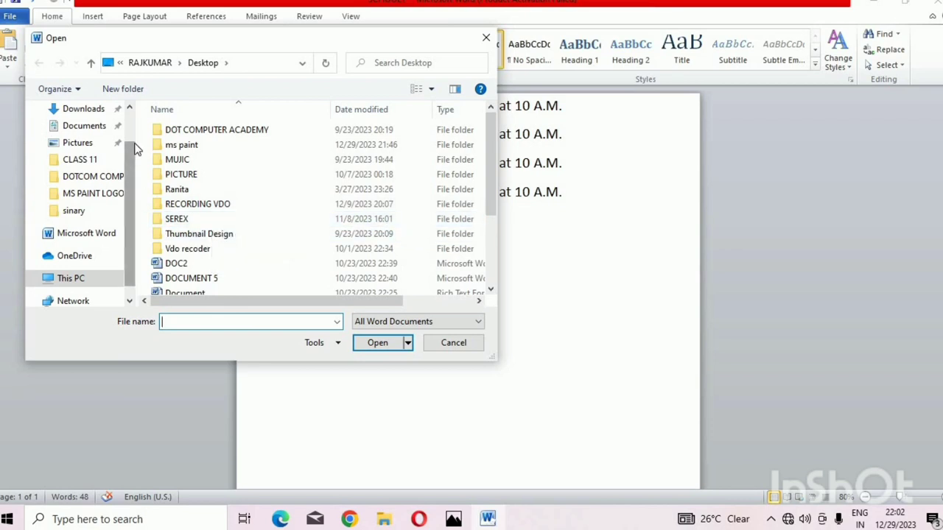
scroll(130, 177, down, 1)
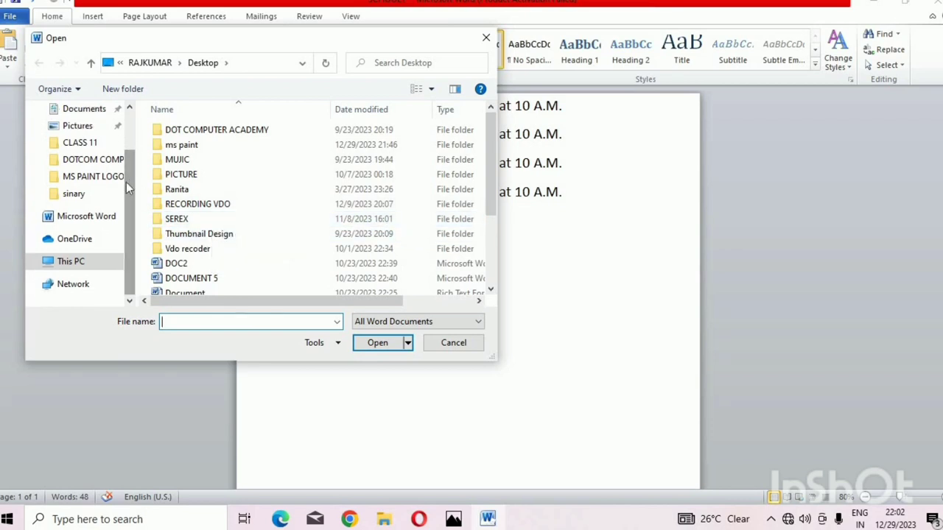
scroll(130, 199, up, 2)
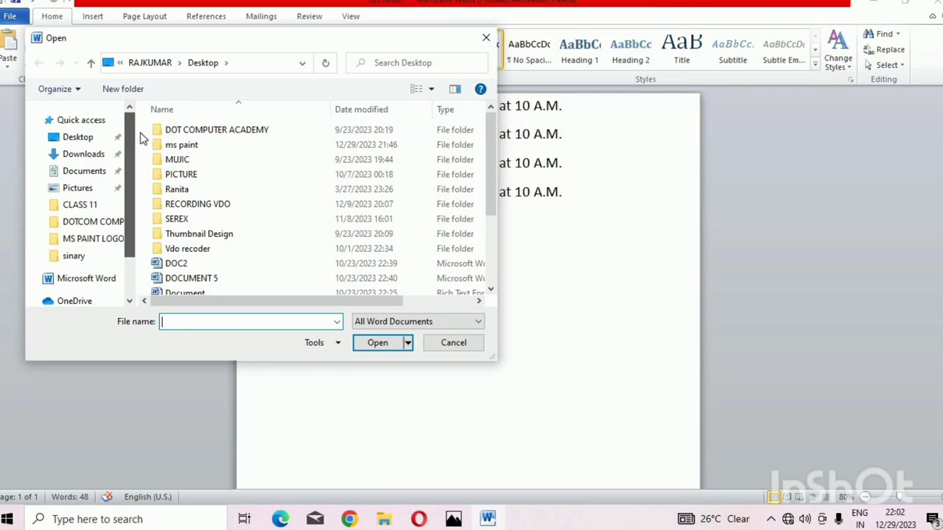
click(80, 140)
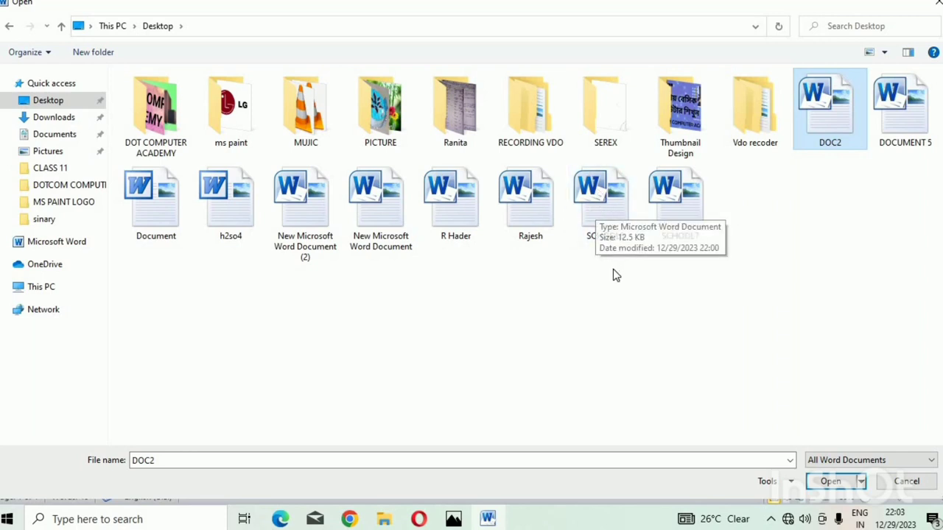
double_click(600, 216)
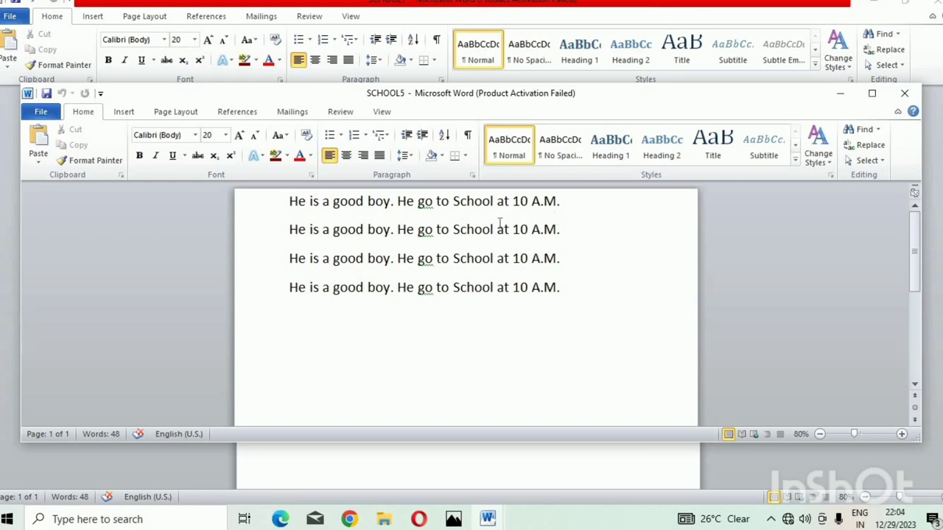
click(905, 94)
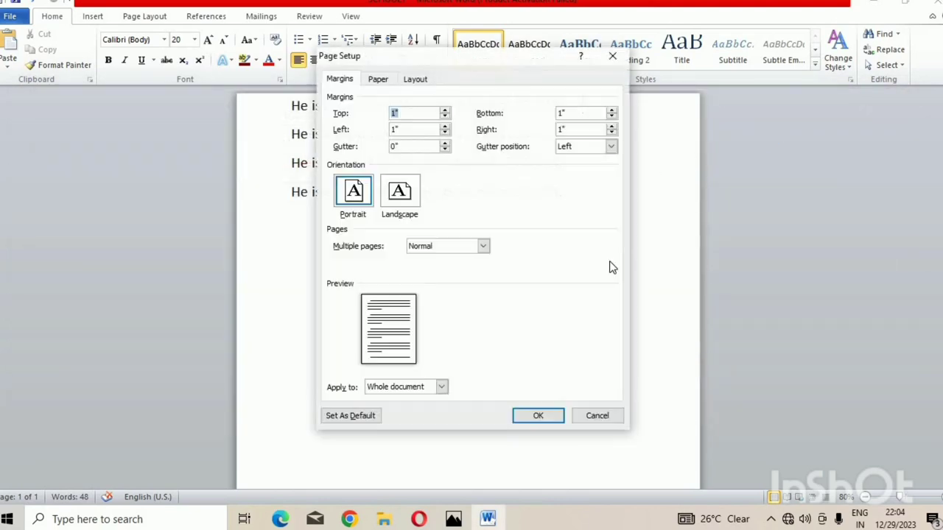
click(612, 57)
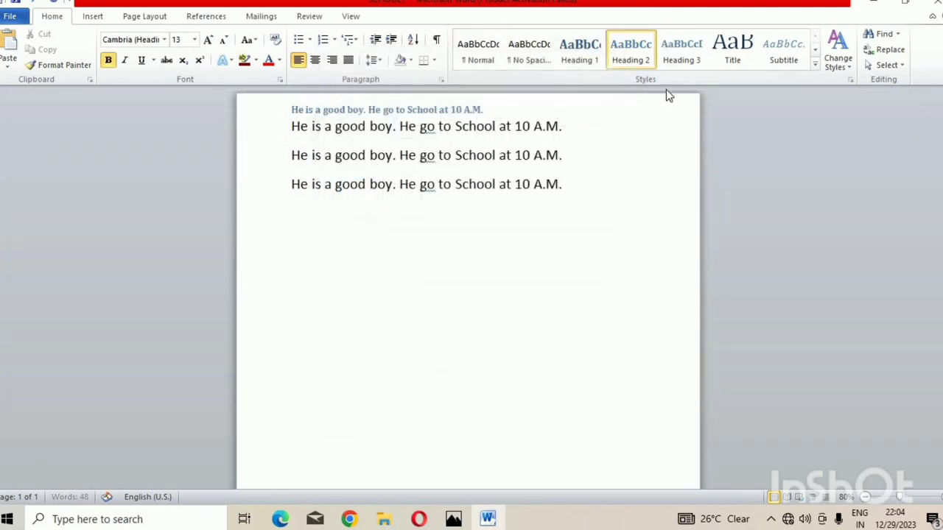
Open SCHOOL7 from the recent files and maximize its window
click(12, 17)
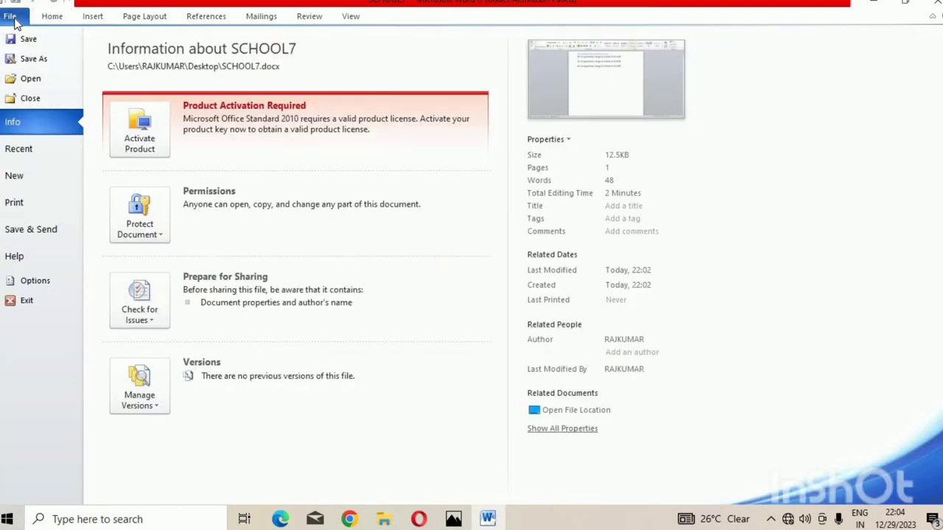
click(30, 79)
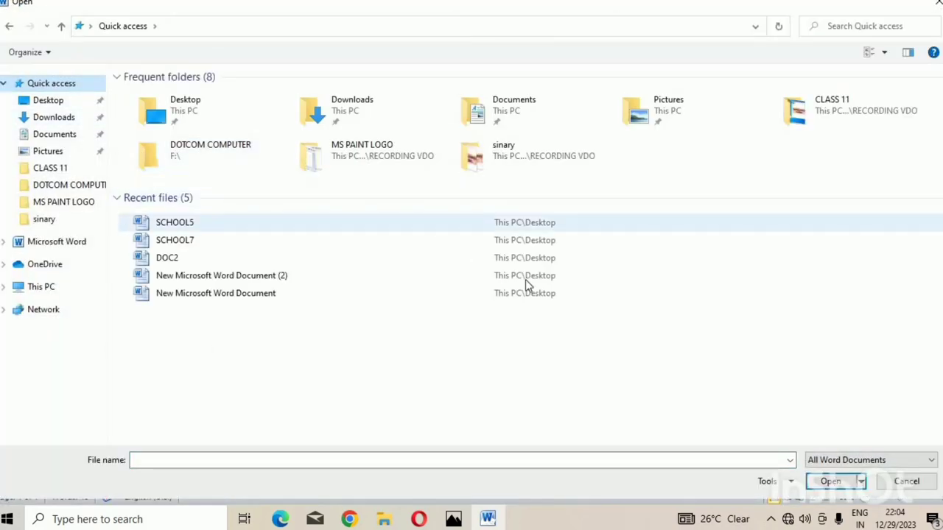
double_click(182, 248)
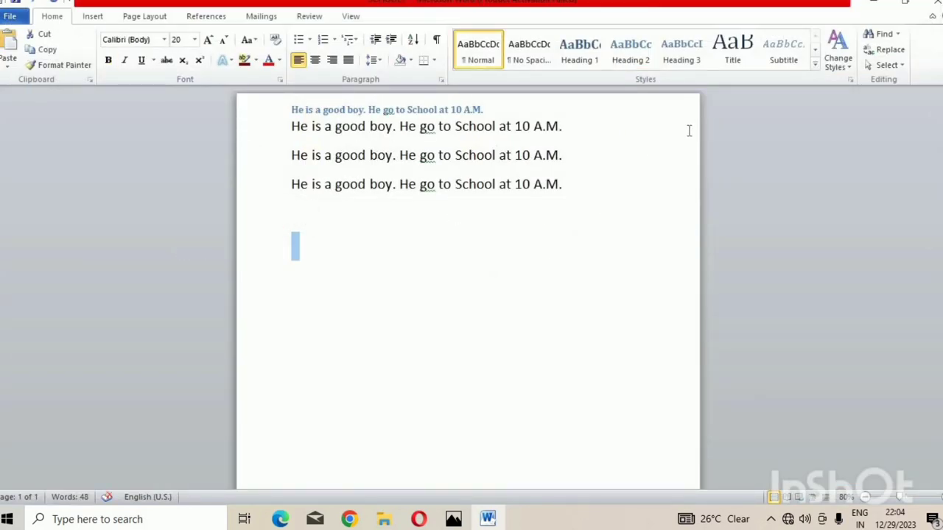
double_click(632, 10)
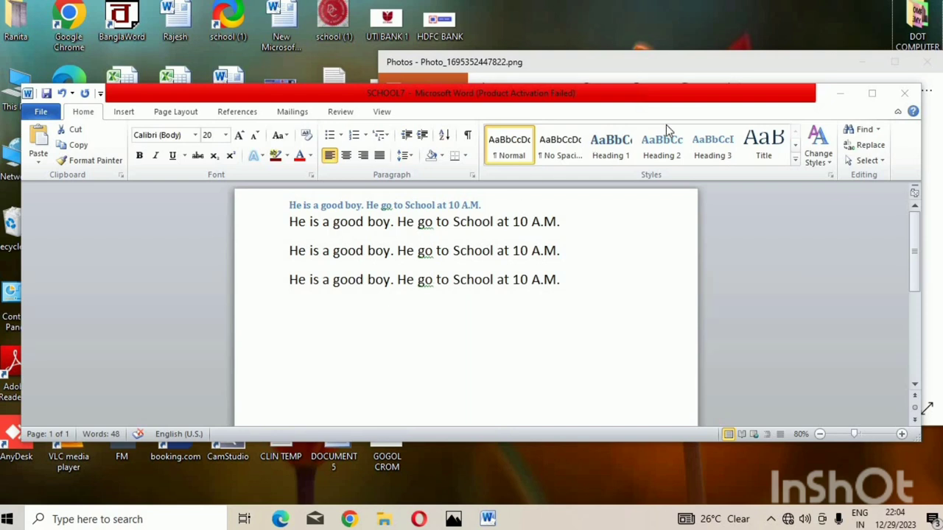
click(875, 95)
Close the SCHOOL7 document with its changes saved, and close the DOC2 document window
click(10, 18)
click(10, 18)
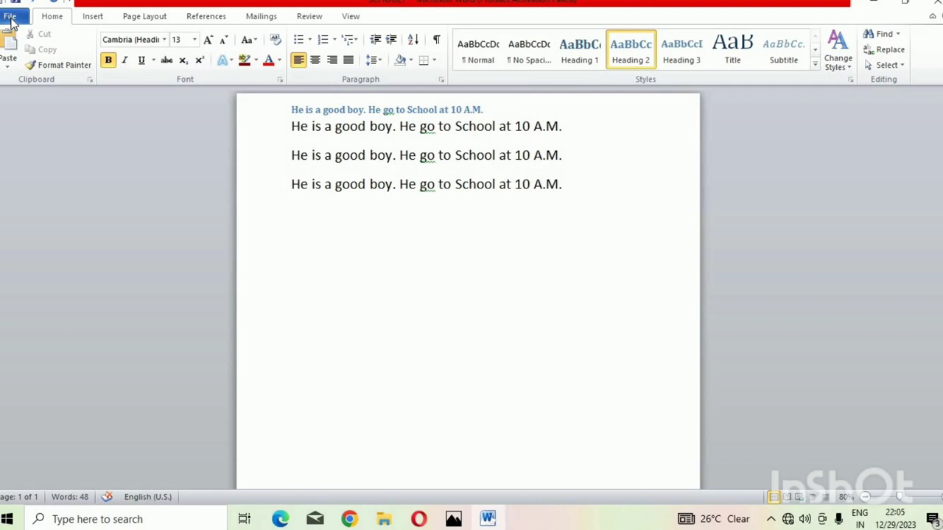
click(10, 17)
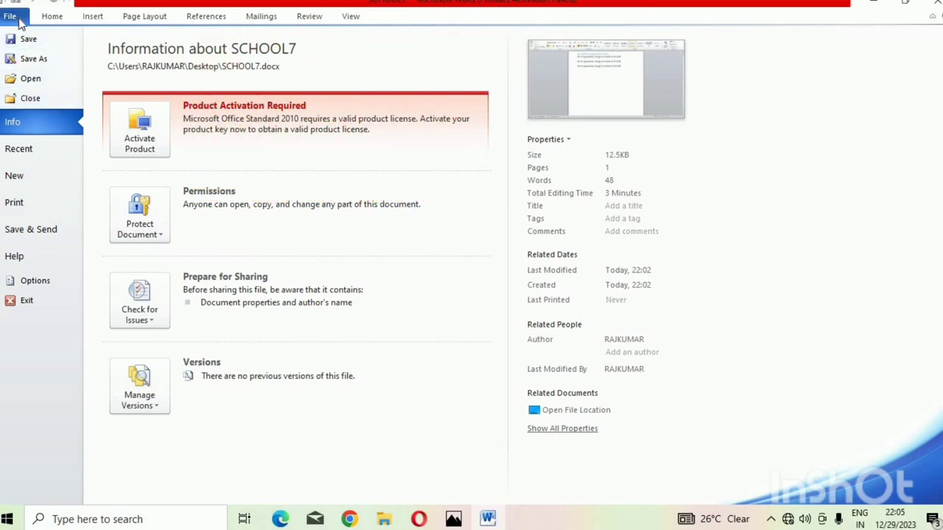
click(49, 99)
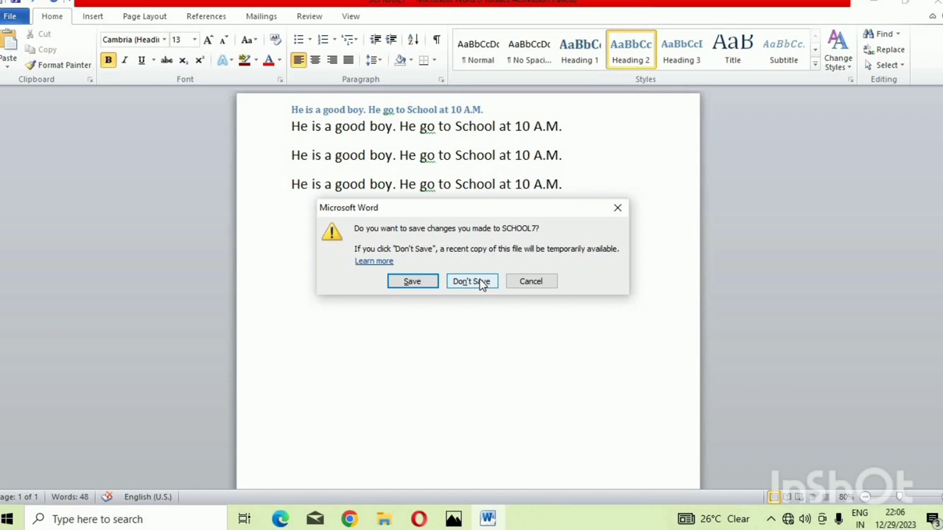
click(427, 282)
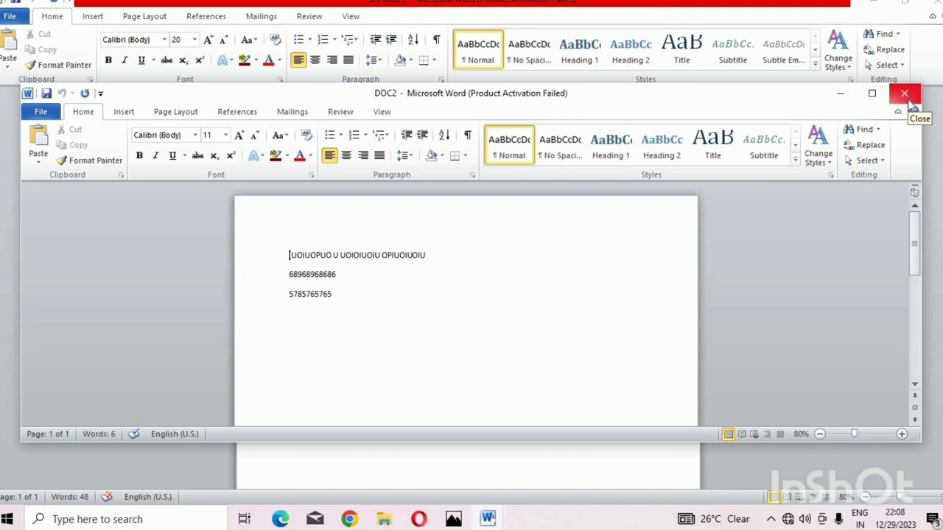
click(908, 101)
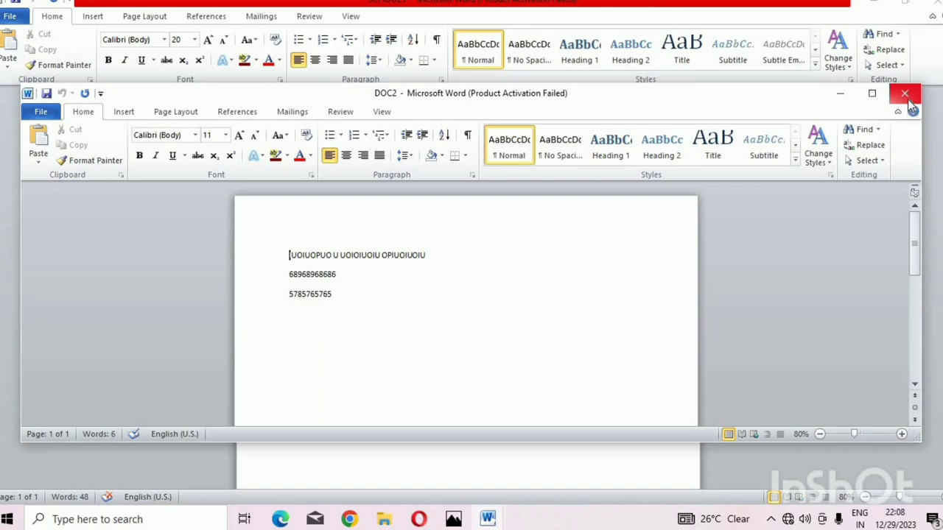